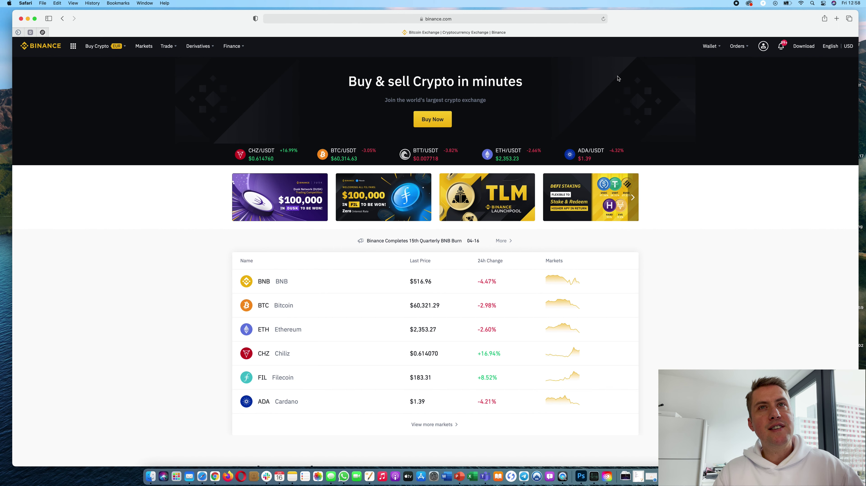
Step: Open the account dashboard, and from there go to the Fiat and Spot wallet
mouse_move(763, 51)
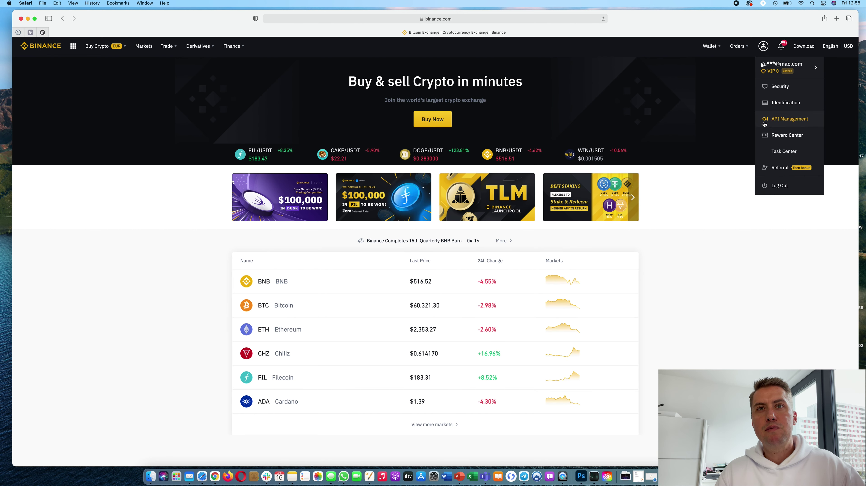
click(768, 66)
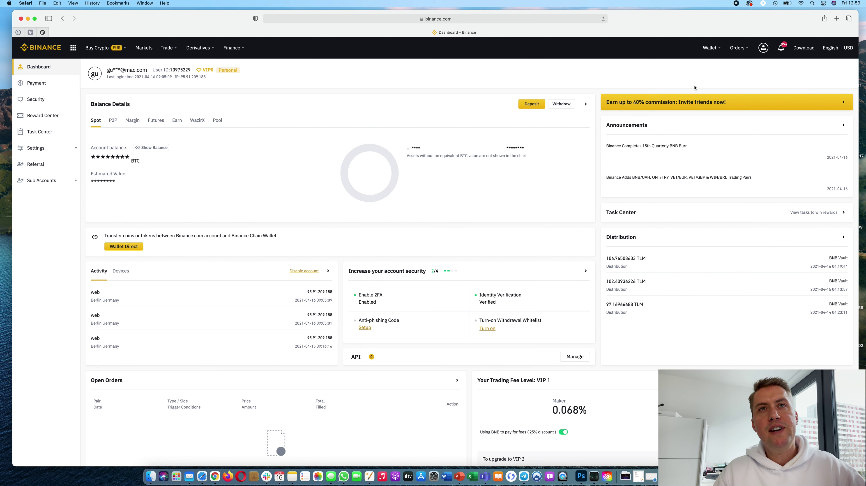
mouse_move(706, 55)
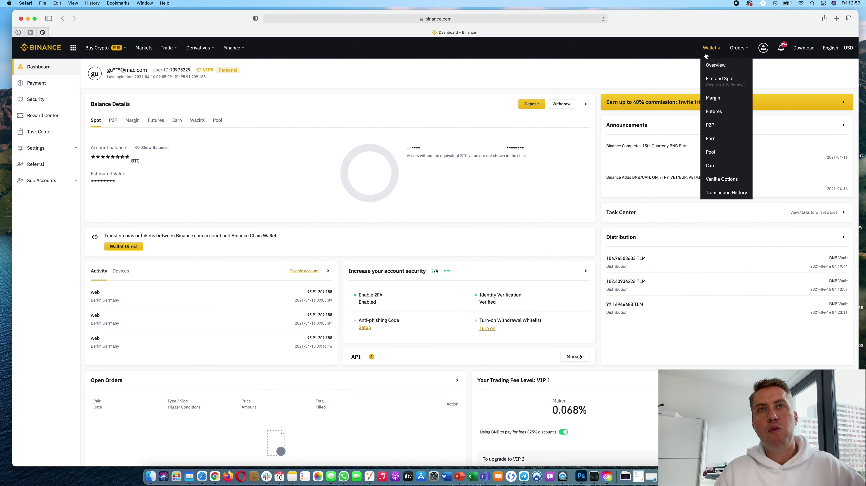
click(711, 79)
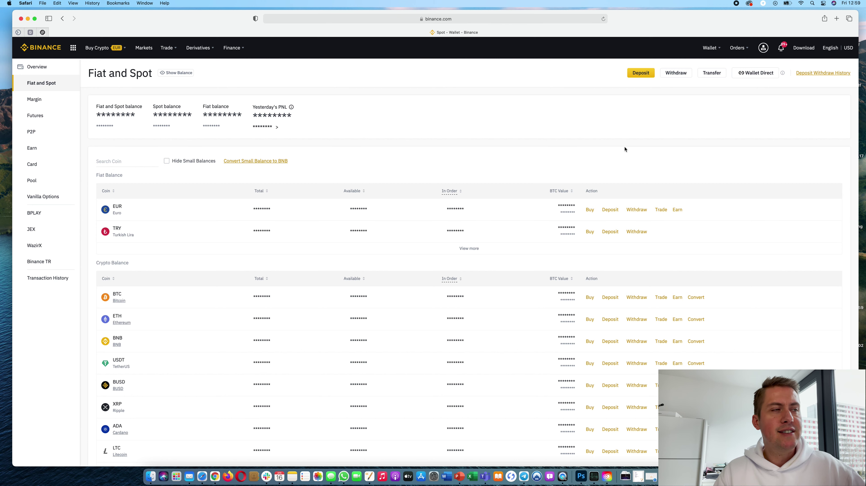
Step: Open the deposit page for BTC from the crypto balances in the wallet
scroll(532, 262, down, 1)
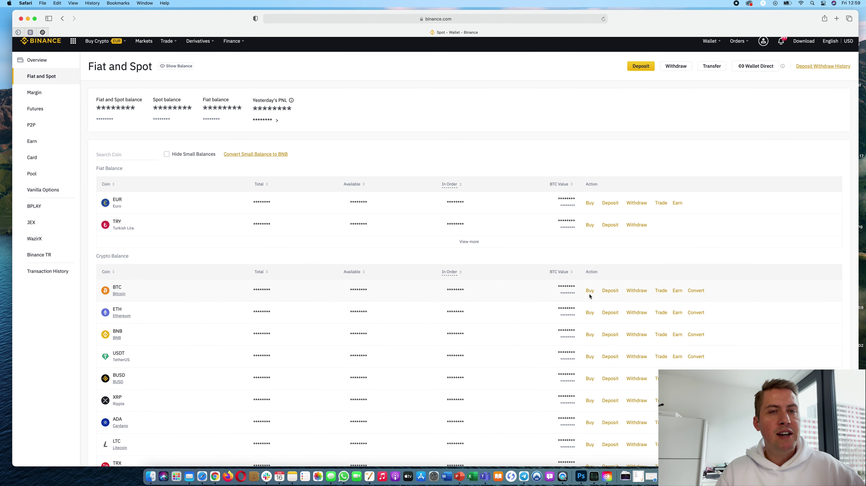
scroll(615, 295, down, 1)
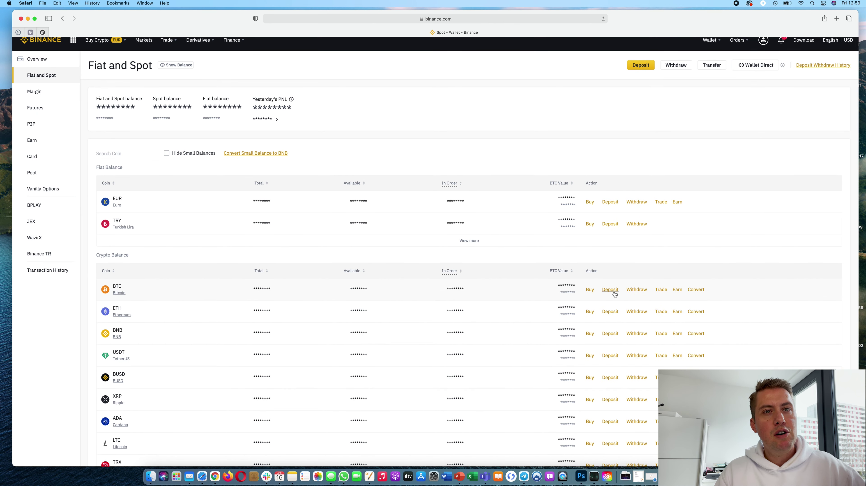
click(615, 292)
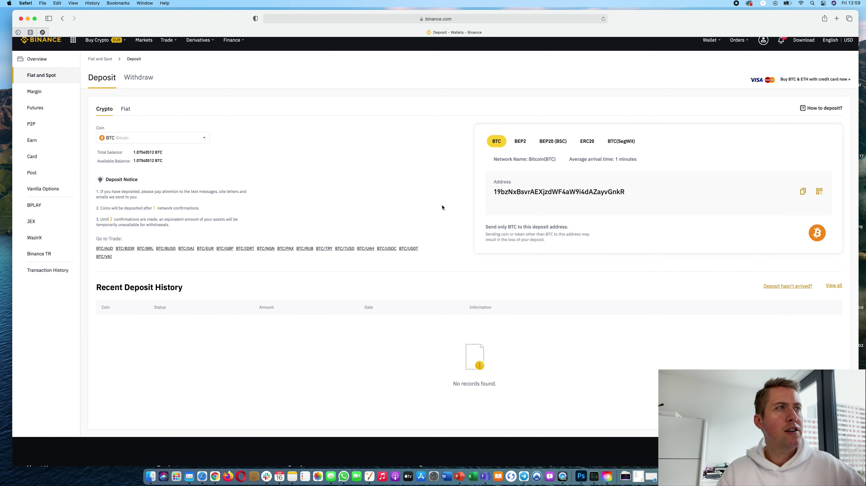
Step: Fill in a fiat deposit of 500 EUR by Bank Card (Visa/MC), then reload the page without submitting it
click(126, 110)
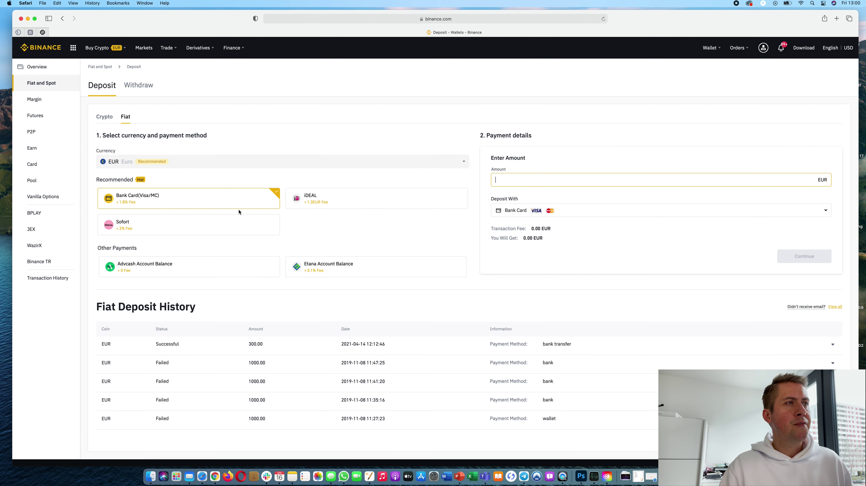
click(218, 200)
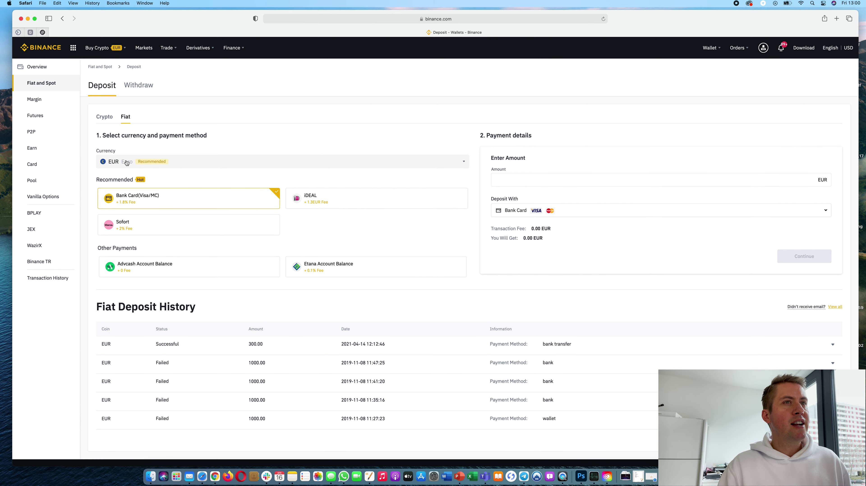
click(520, 179)
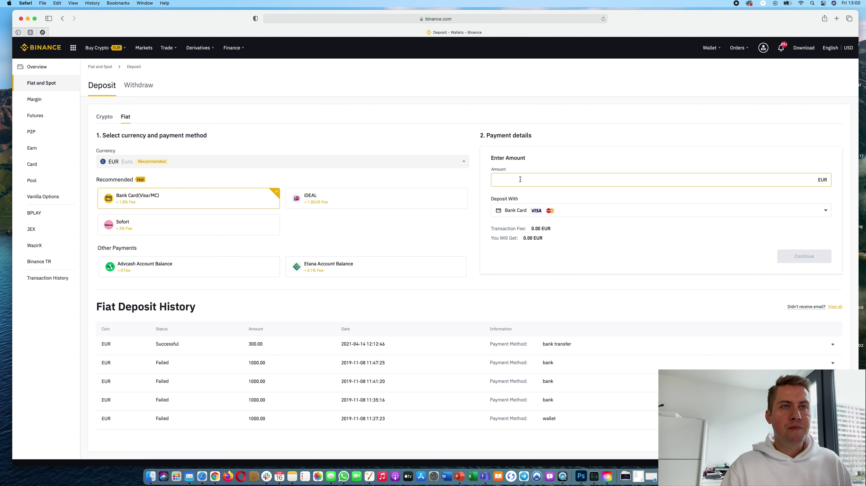
text(500)
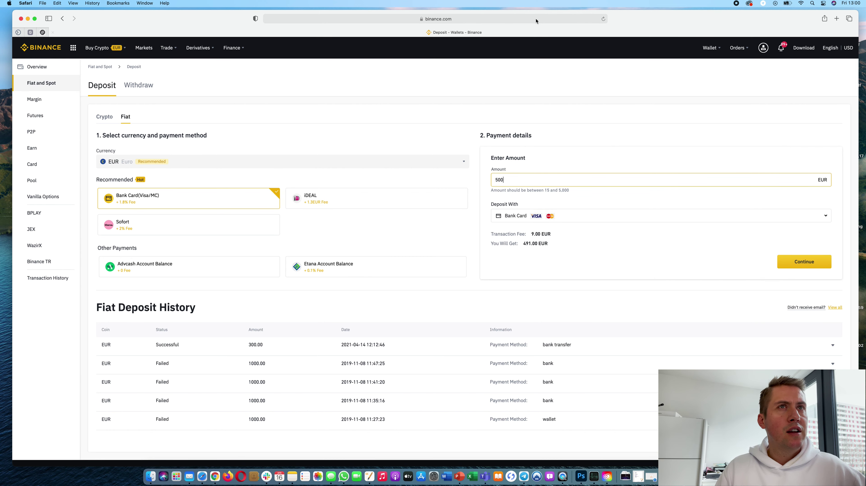
click(603, 20)
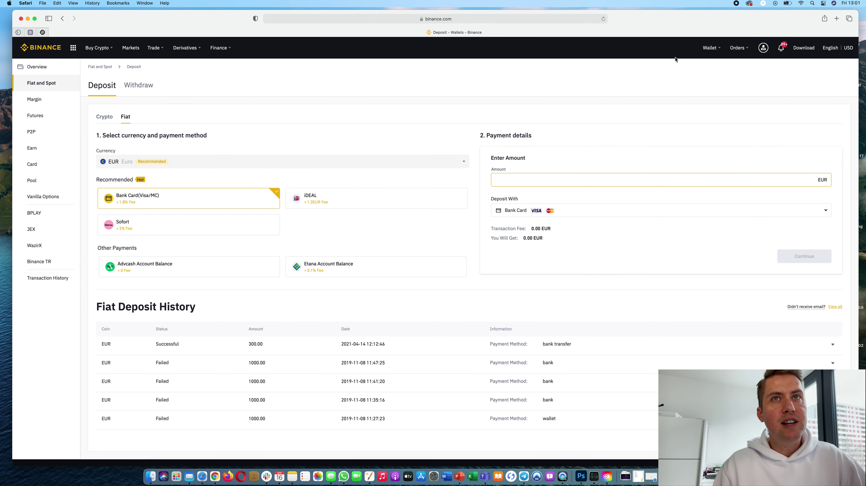
Step: Return to the Fiat and Spot wallet and look through the trading pairs offered for EUR
mouse_move(710, 48)
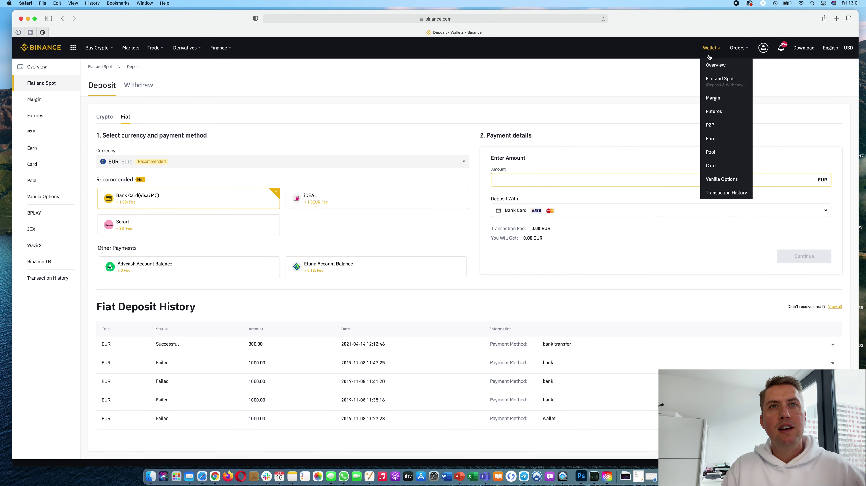
click(707, 78)
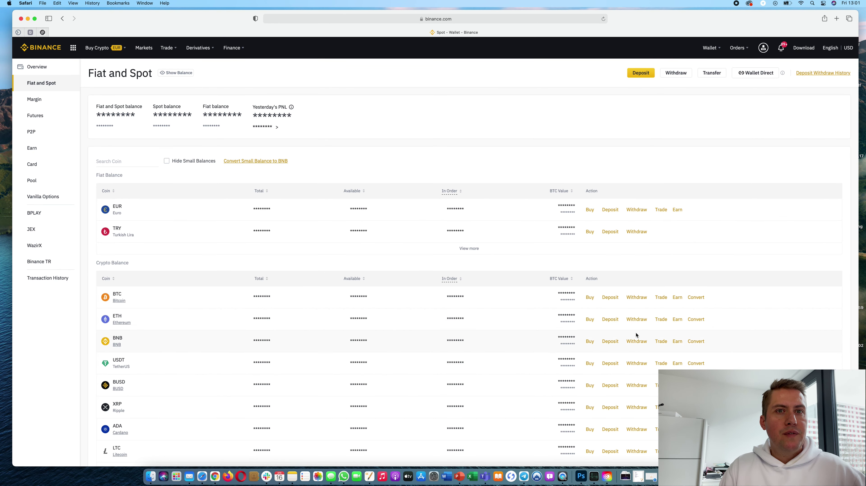
scroll(636, 334, down, 1)
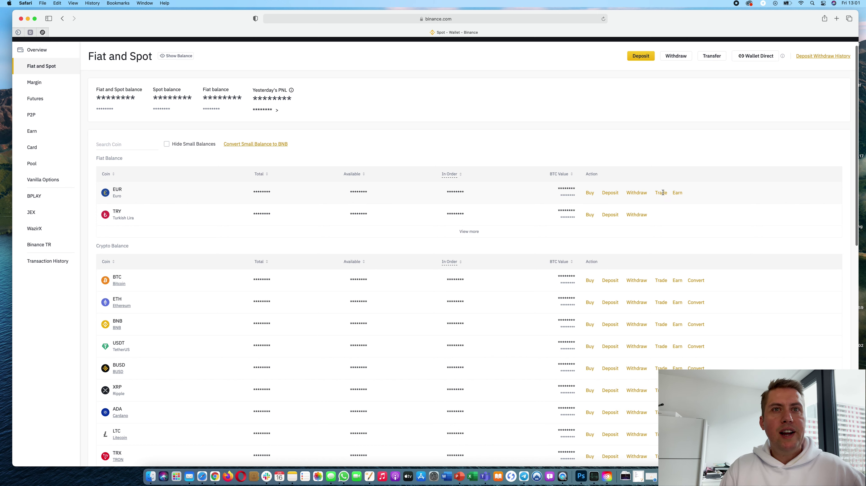
mouse_move(662, 193)
scroll(666, 256, down, 3)
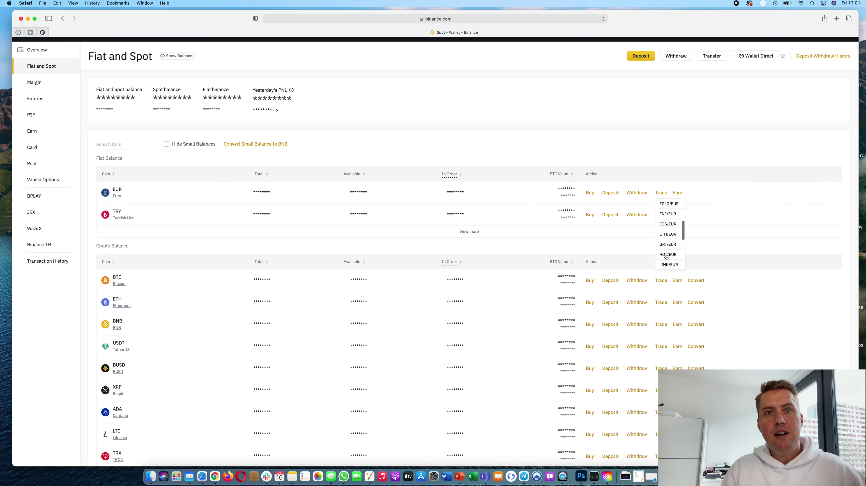
scroll(666, 256, down, 5)
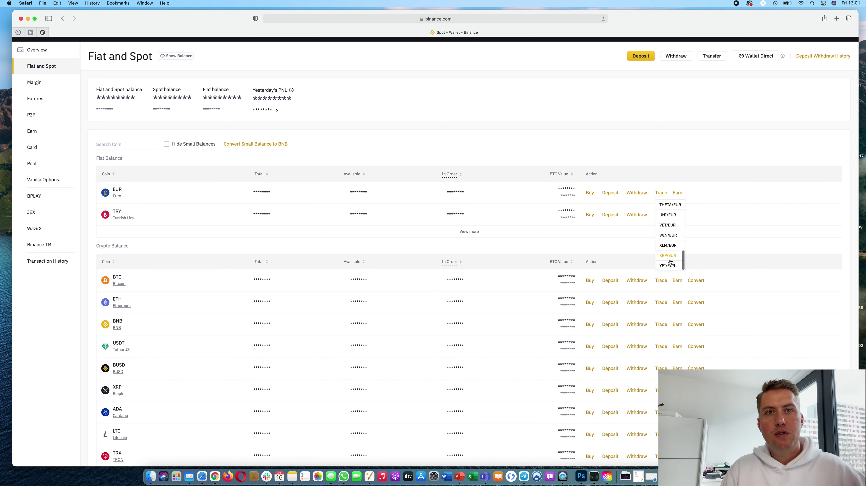
scroll(671, 227, up, 3)
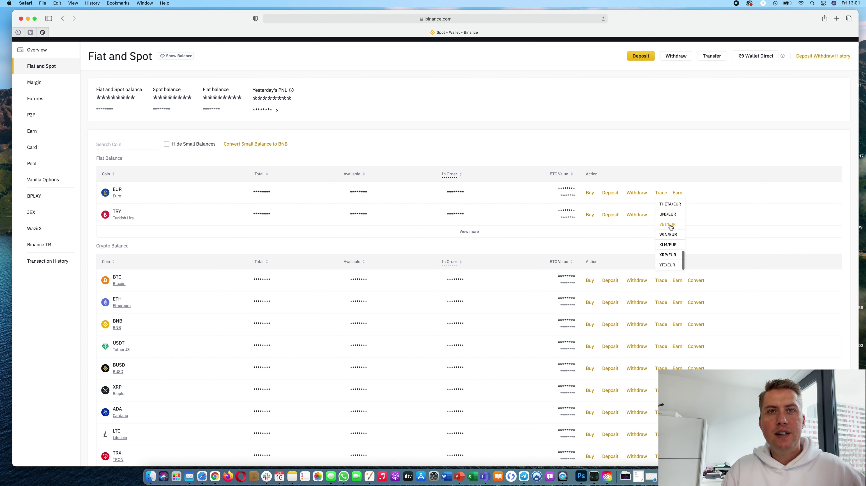
scroll(671, 227, up, 8)
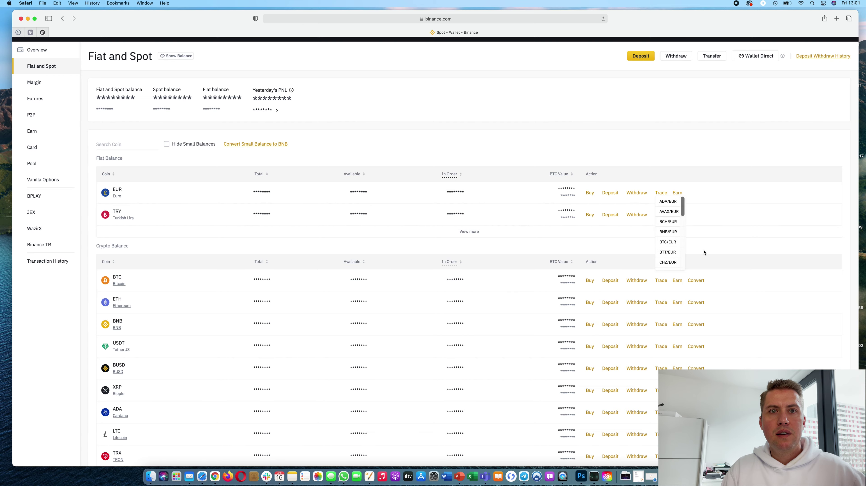
Step: Look through the trading pairs offered for USDT in the crypto balances
scroll(702, 251, down, 5)
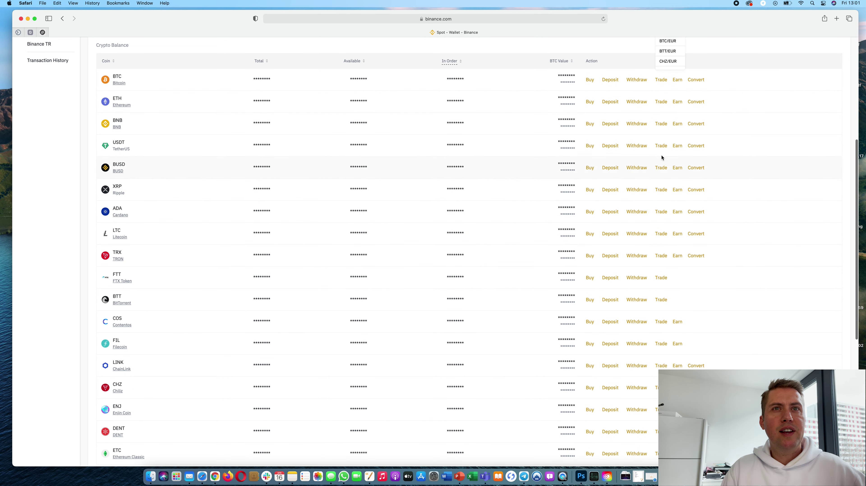
mouse_move(664, 149)
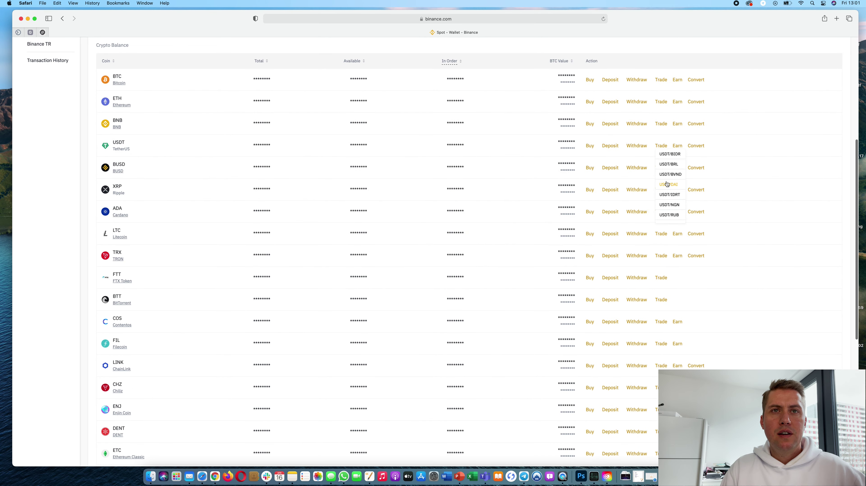
scroll(668, 190, down, 1)
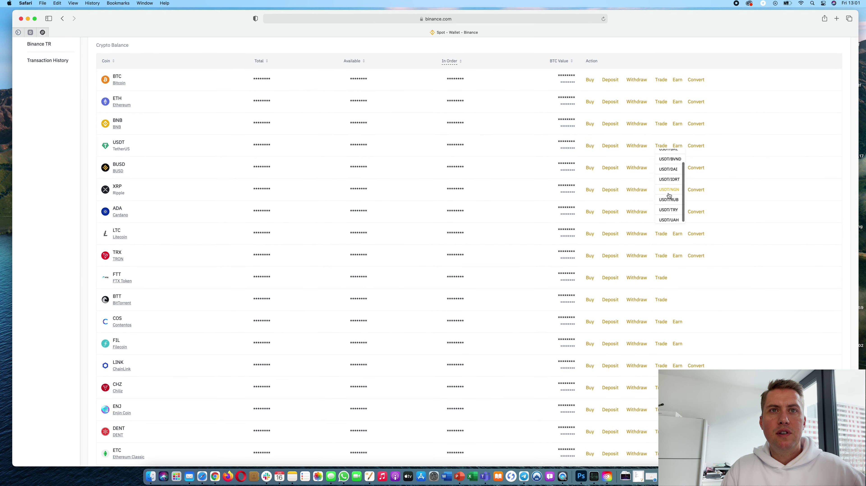
scroll(669, 195, up, 1)
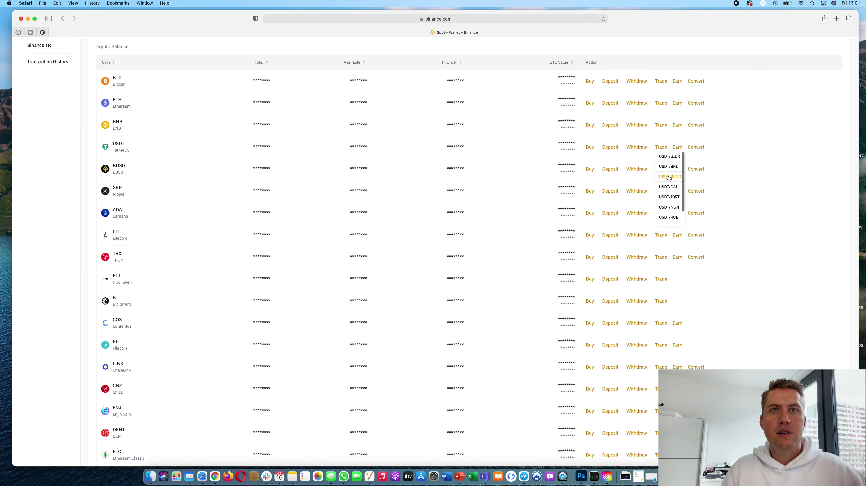
scroll(669, 178, up, 1)
scroll(668, 181, down, 2)
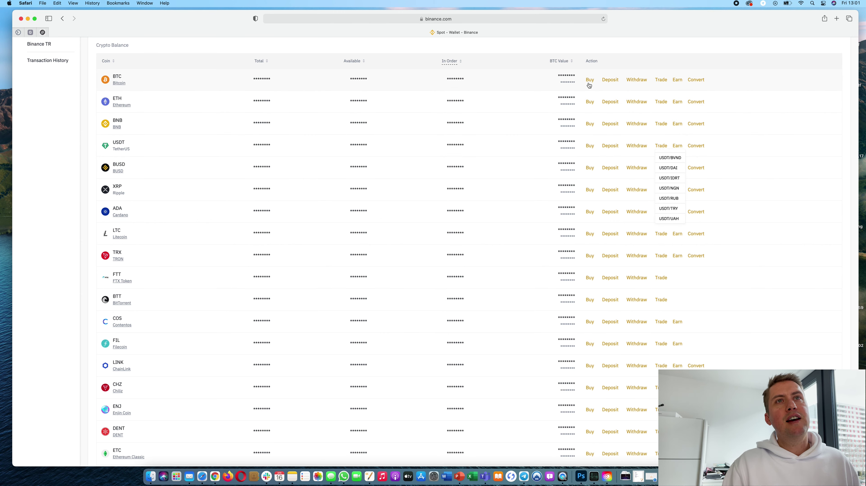
Step: Open the BTC/EUR spot trading page from the trading pairs of the EUR balance
scroll(597, 74, up, 4)
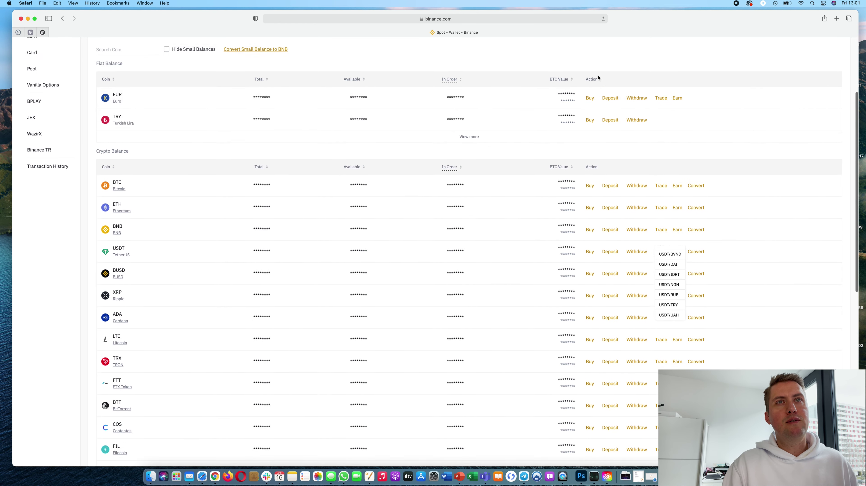
click(661, 122)
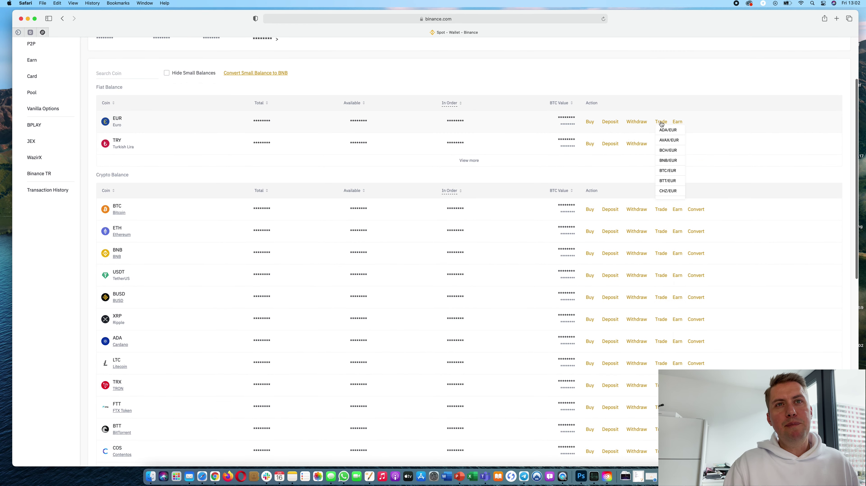
click(672, 170)
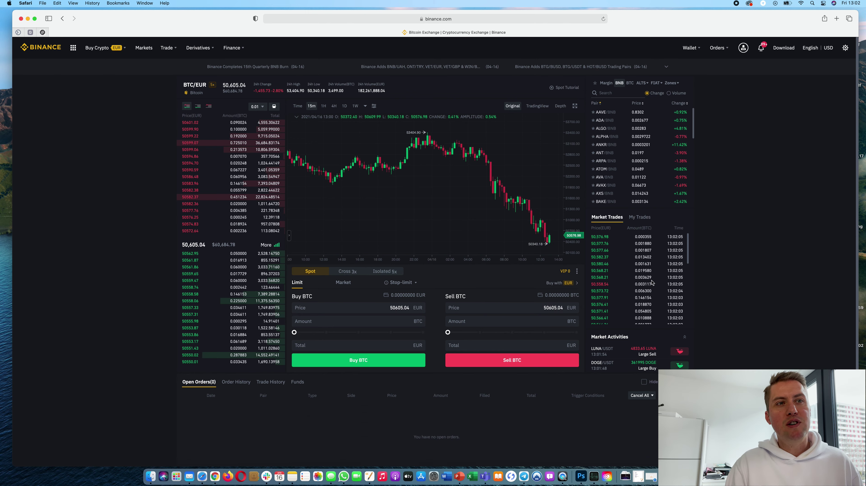
Step: Set up a Market buy order for BTC that uses 100% of the available EUR balance
click(344, 283)
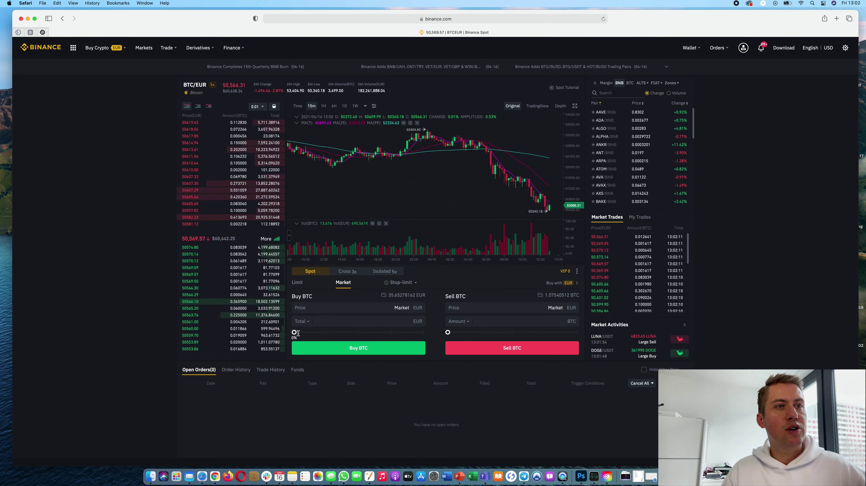
drag(297, 333, 427, 332)
click(298, 285)
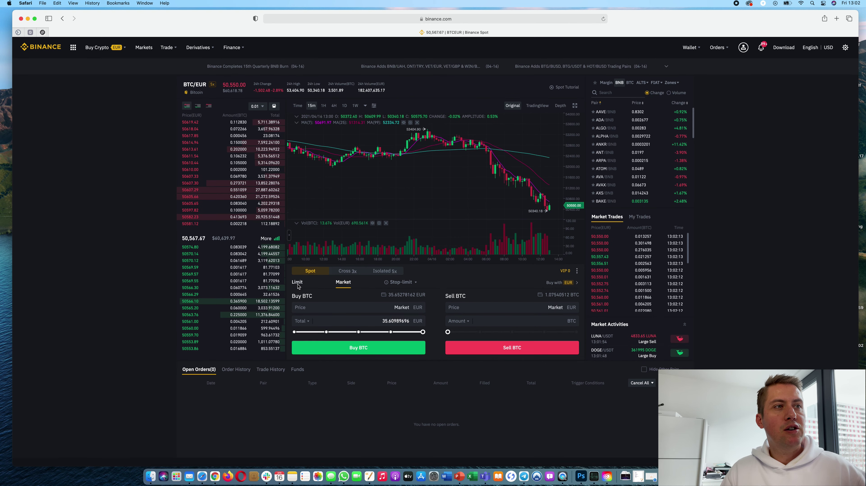
click(343, 283)
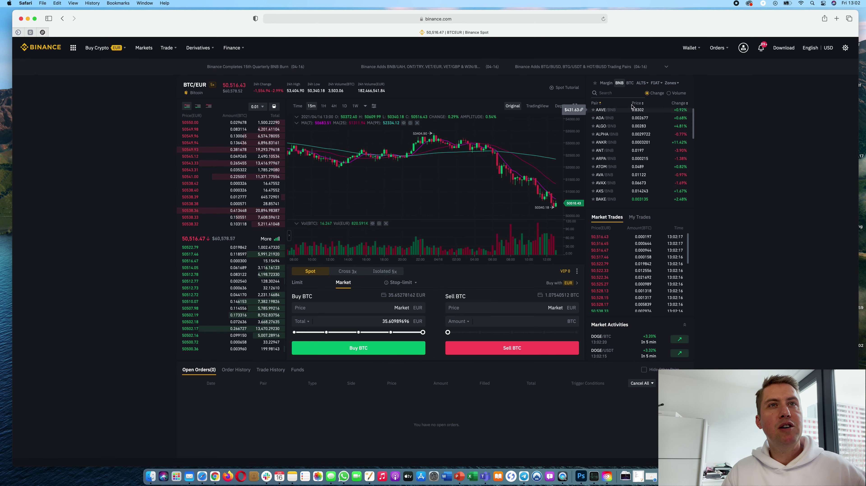
Step: Search the market pair list for busd, dismissing the suggested spelling correction
click(616, 93)
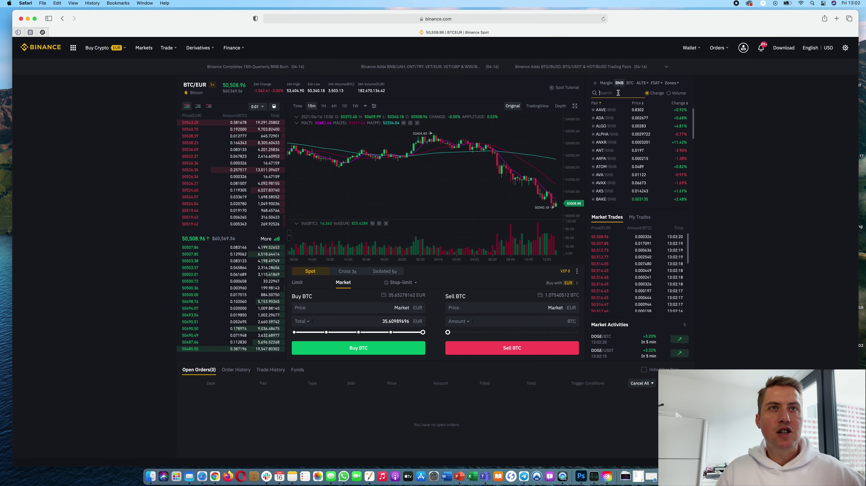
text(b)
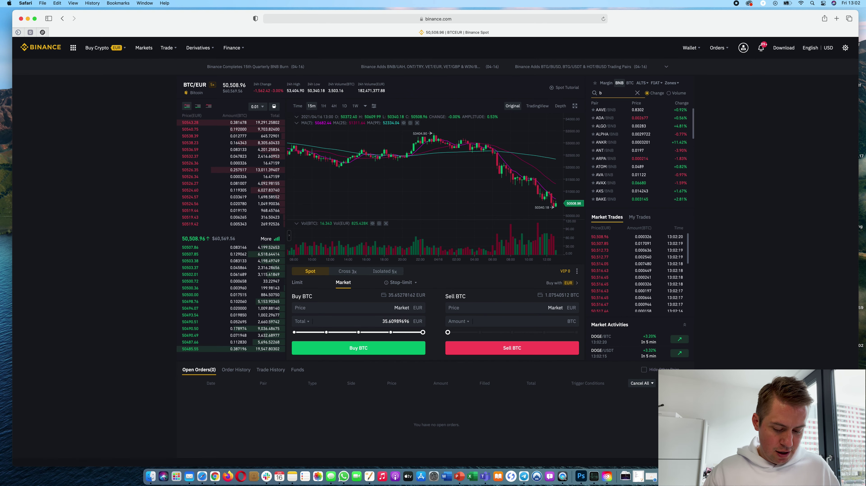
text(usd)
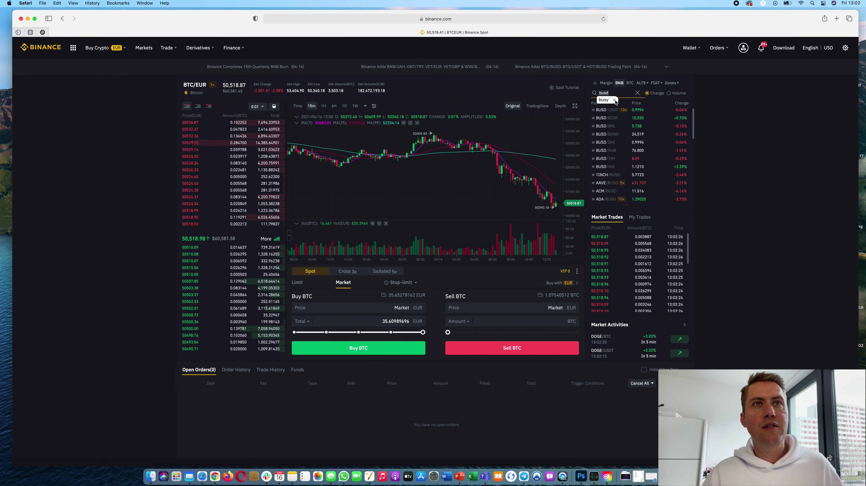
click(615, 100)
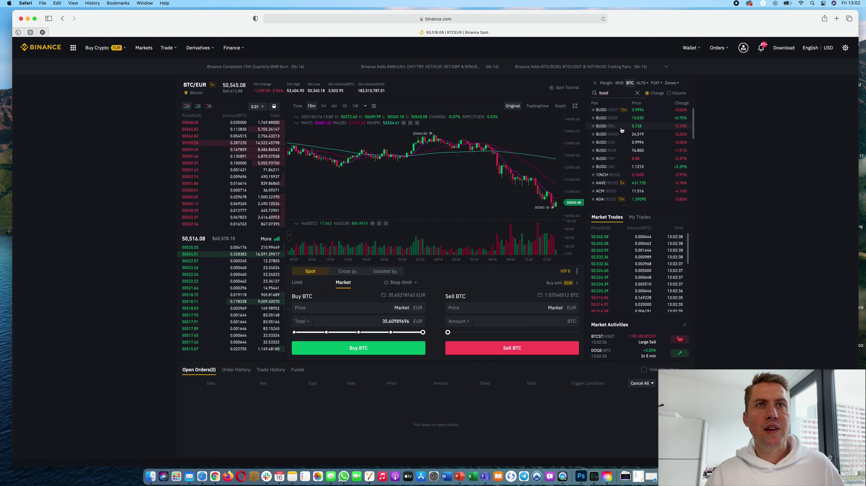
Step: Replace the pair search with btc and look through the pairs listed in the BTC market
double_click(618, 93)
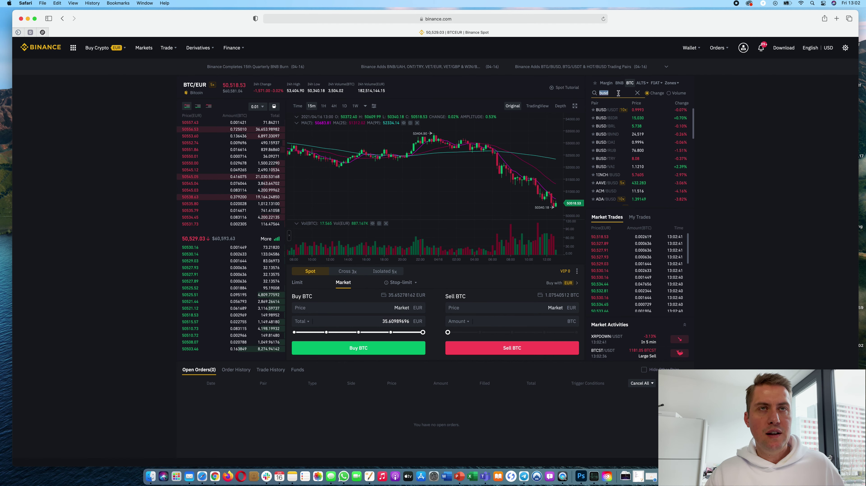
text(btc)
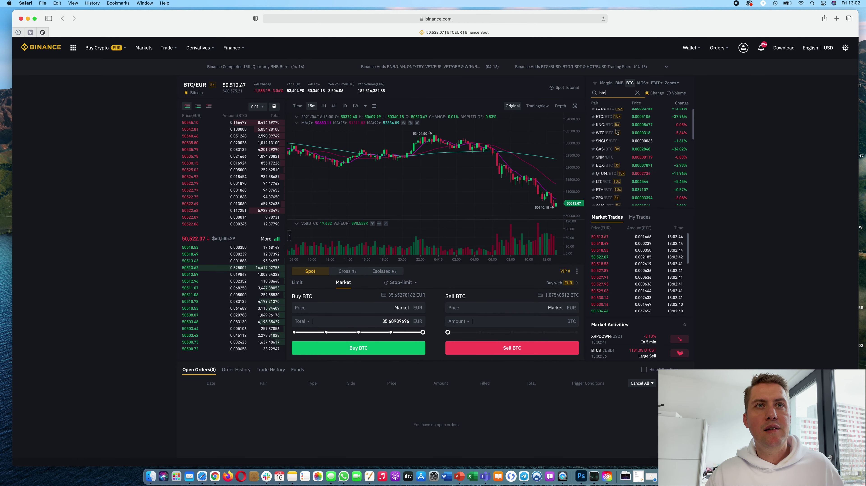
scroll(617, 131, down, 2)
scroll(617, 133, down, 10)
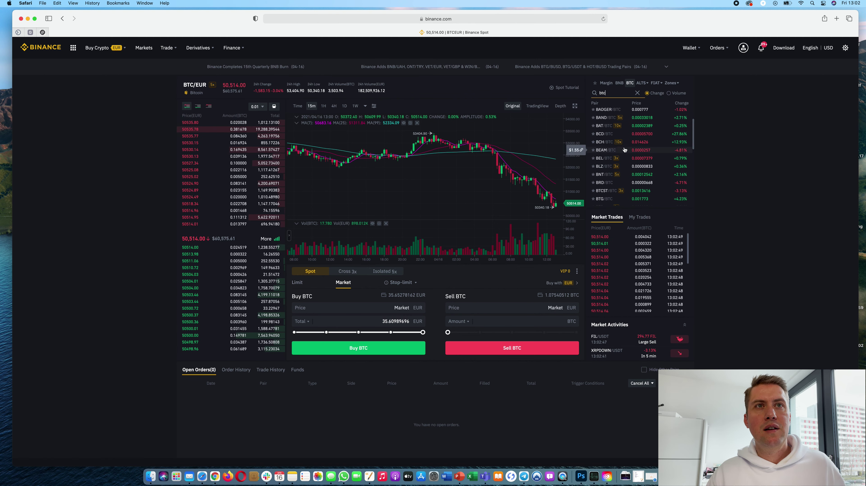
scroll(619, 149, down, 5)
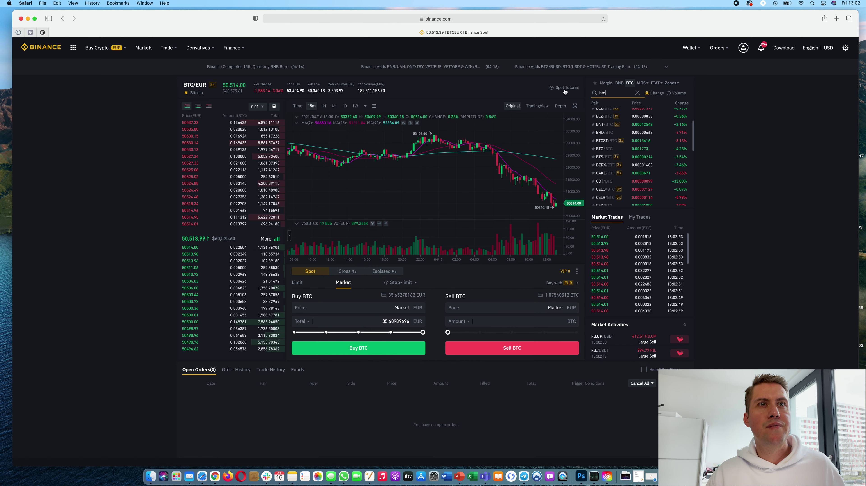
Step: Switch the pair list to the BUSD market, keeping the btc search, and open the BTC/BUSD trading pair
double_click(605, 93)
mouse_move(641, 84)
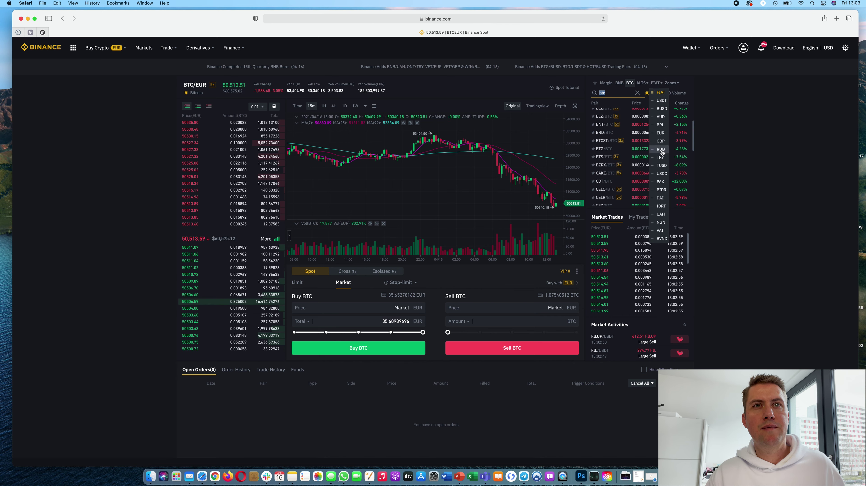
click(661, 109)
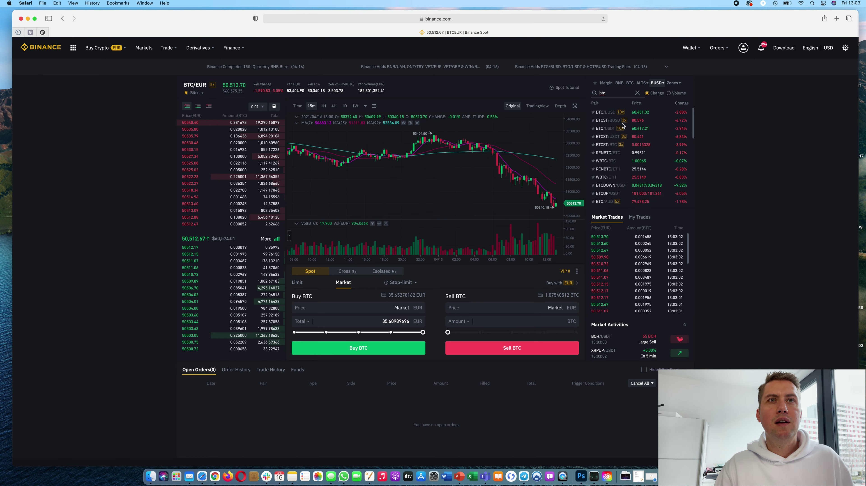
click(610, 113)
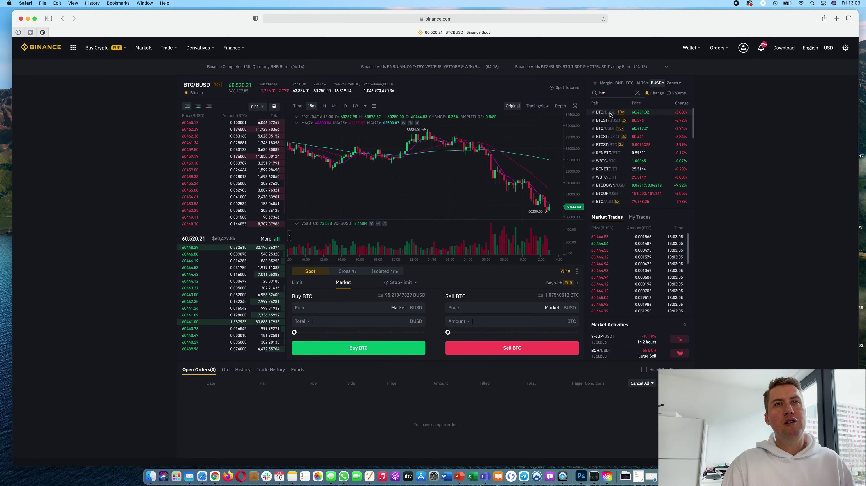